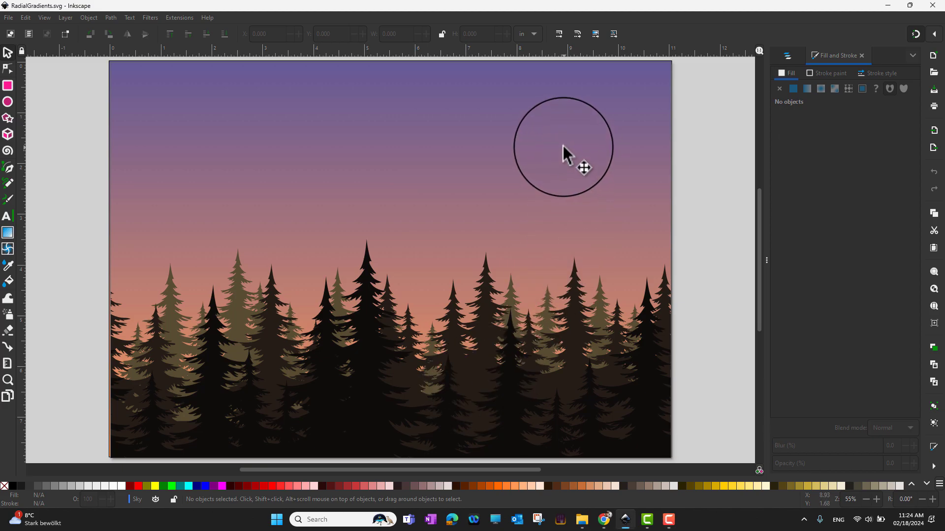
Give the sky rectangle a radial gradient fill and reverse it so that orange lies at the centre and purple outside
left_click(590, 190)
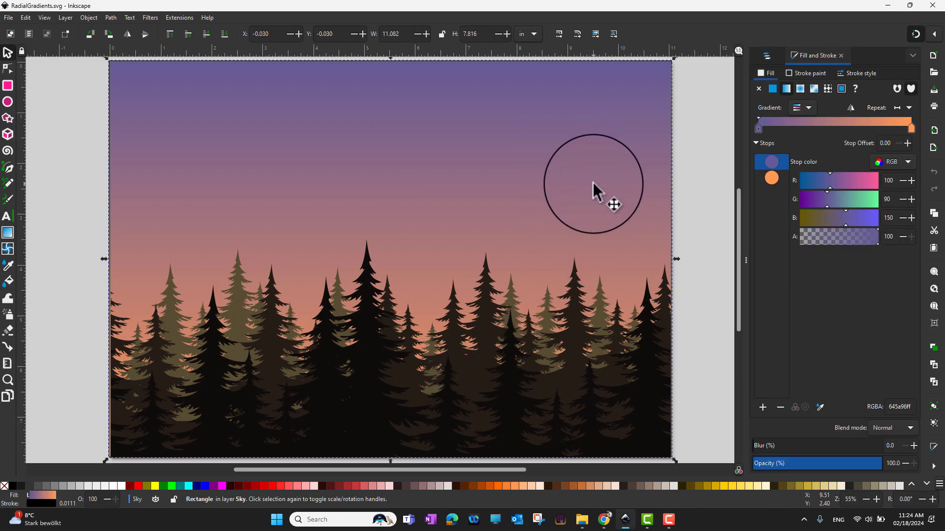
left_click(88, 19)
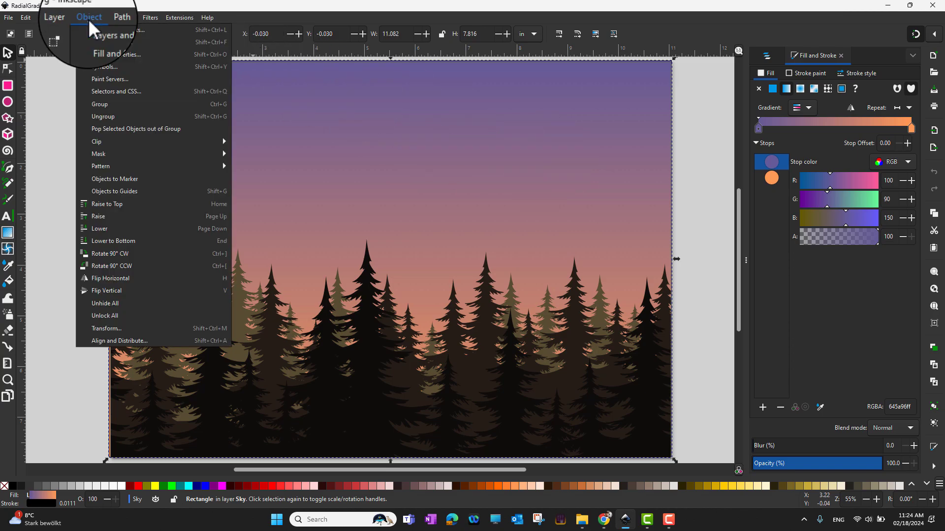
left_click(104, 43)
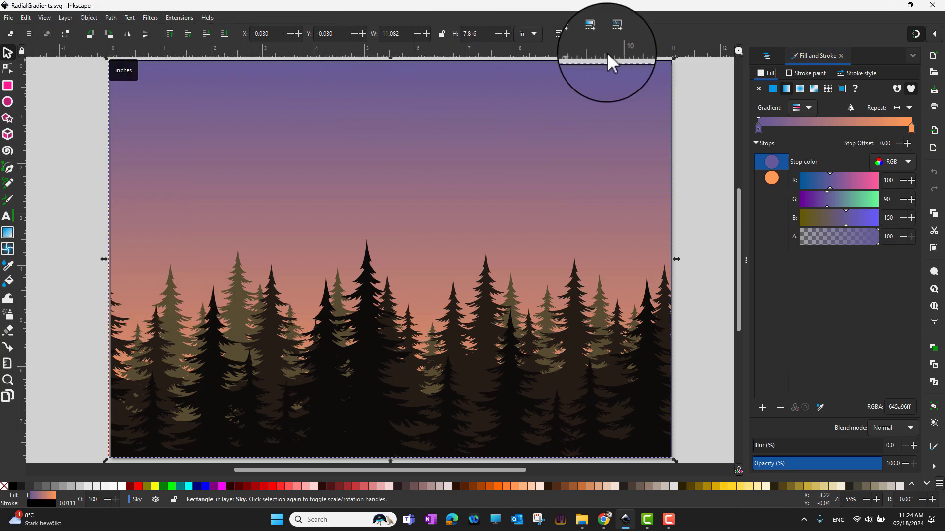
left_click(798, 94)
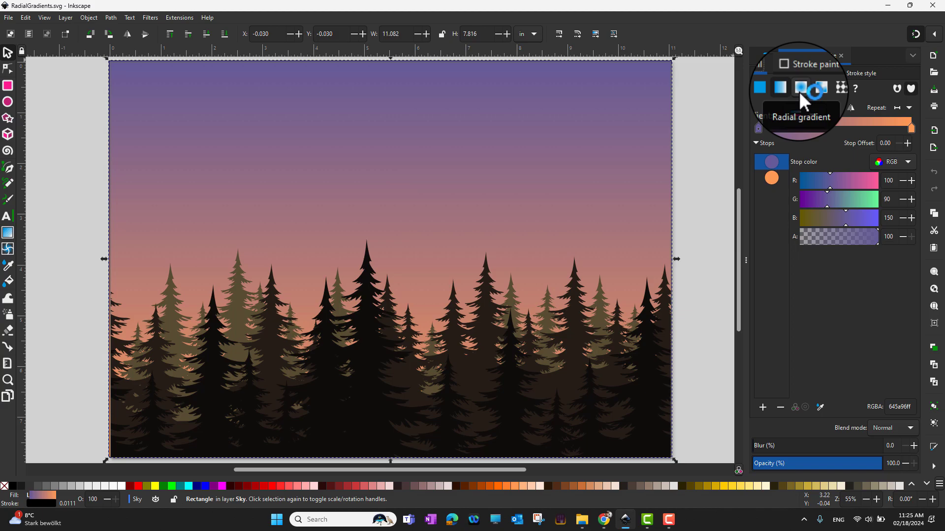
left_click(799, 91)
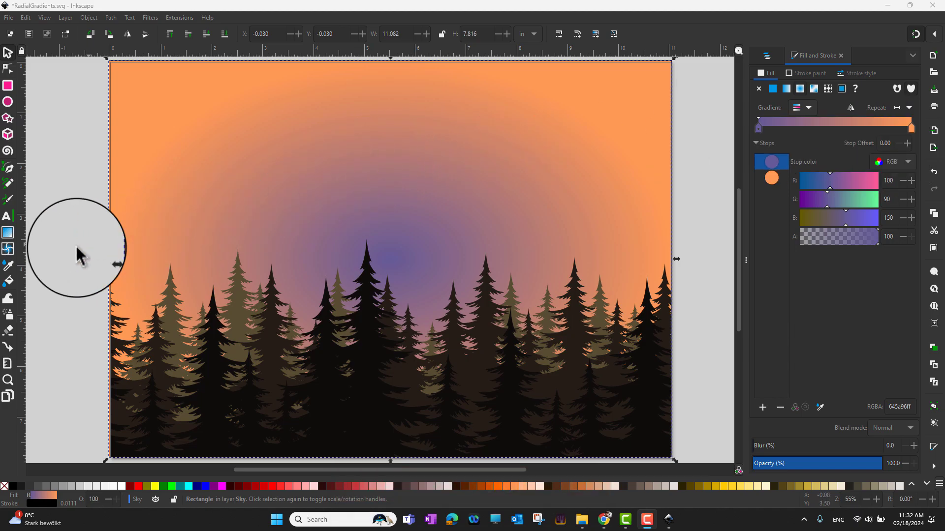
left_click(9, 231)
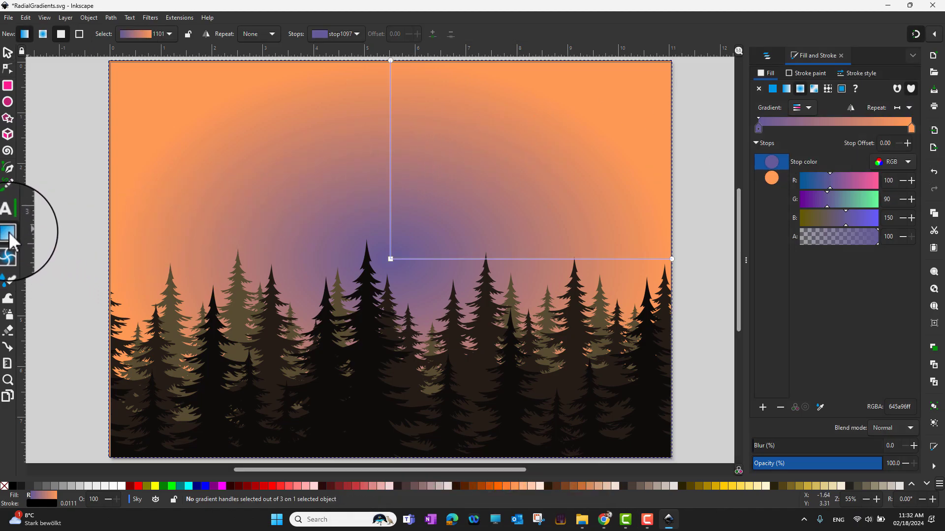
left_click(205, 33)
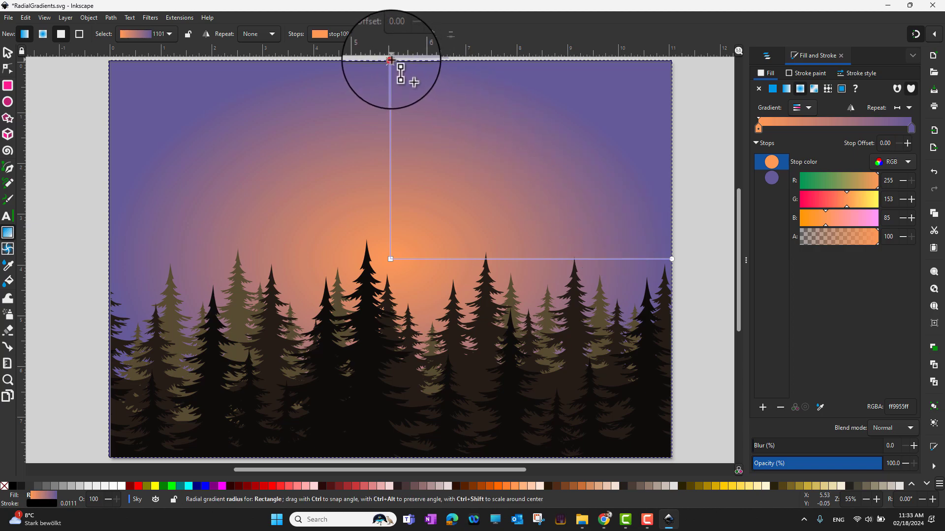
Flatten the sky's radial gradient by shortening its vertical radius and extending its horizontal radius beyond the page's right edge
left_click_drag(390, 59, 391, 86)
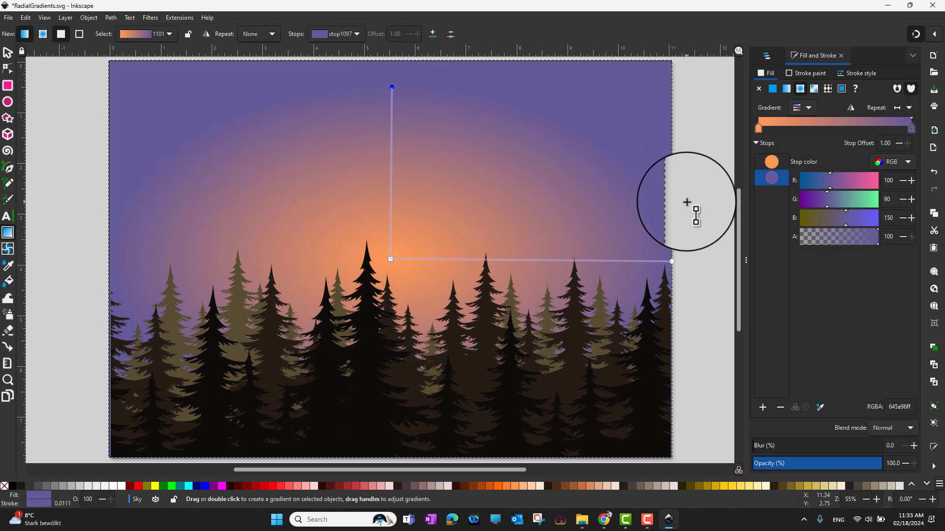
key("minus")
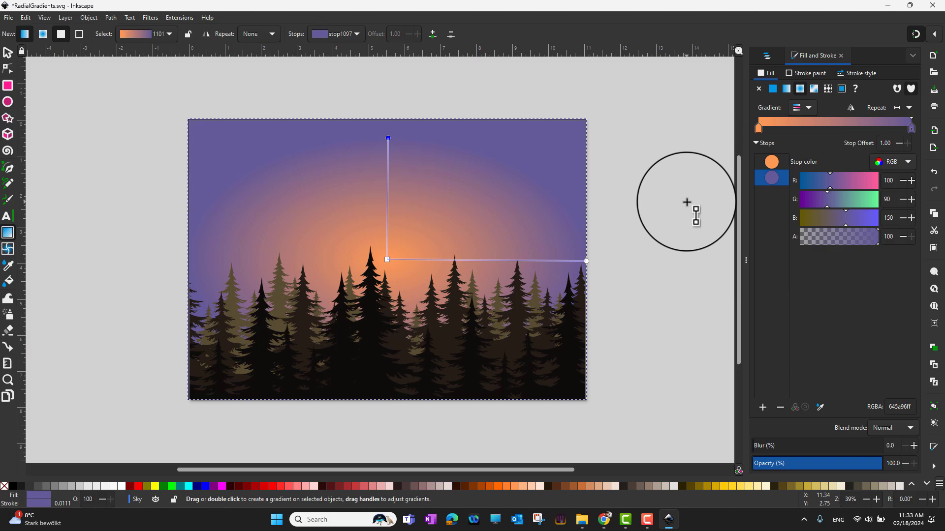
key("minus")
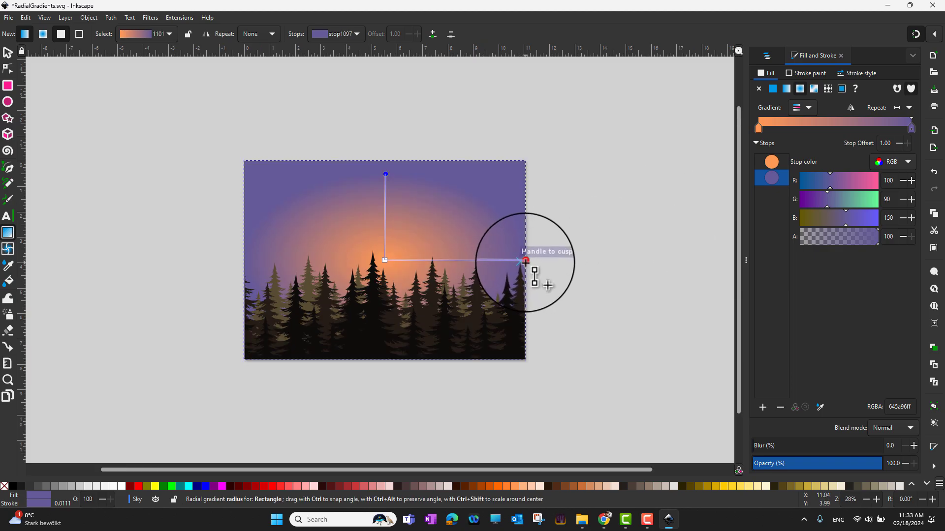
left_click_drag(526, 260, 600, 260)
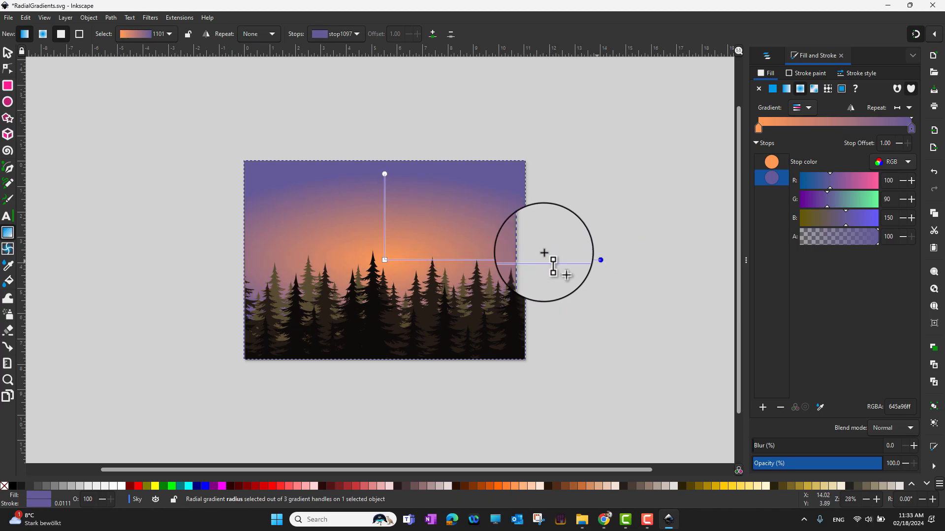
left_click_drag(384, 175, 387, 203)
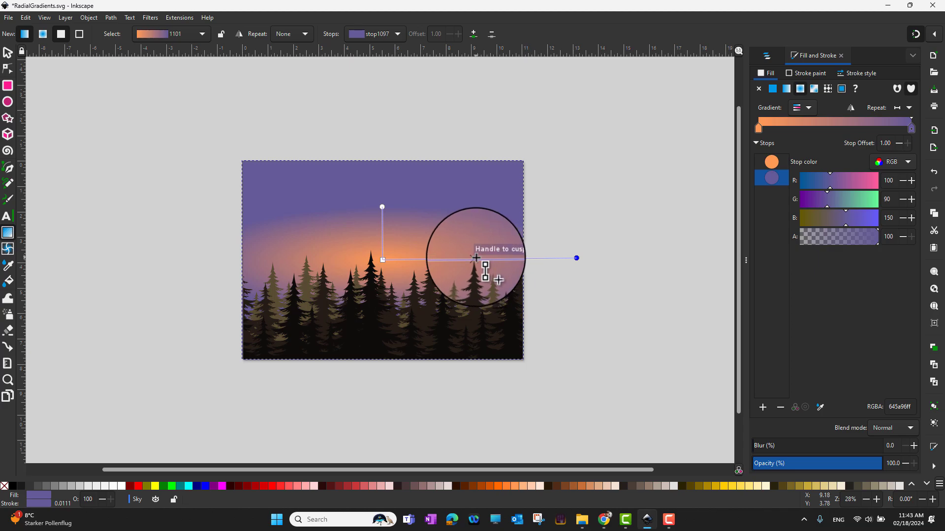
Add an intermediate colour stop halfway along the gradient's horizontal line and delete it again
double_click(478, 258)
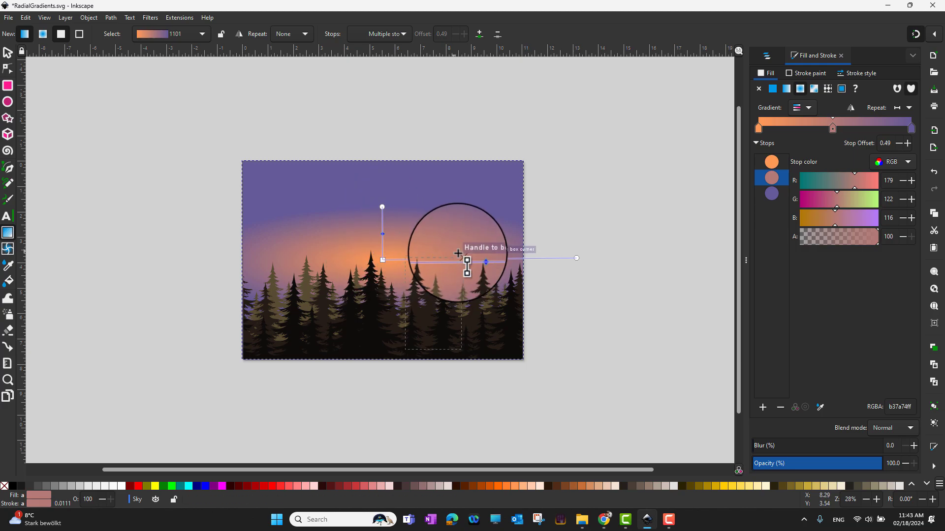
left_click(477, 259)
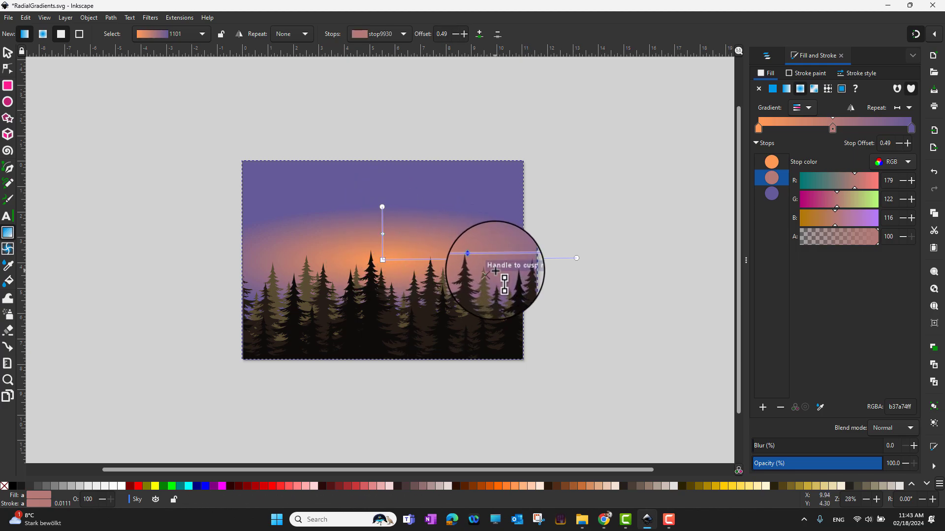
key("Delete")
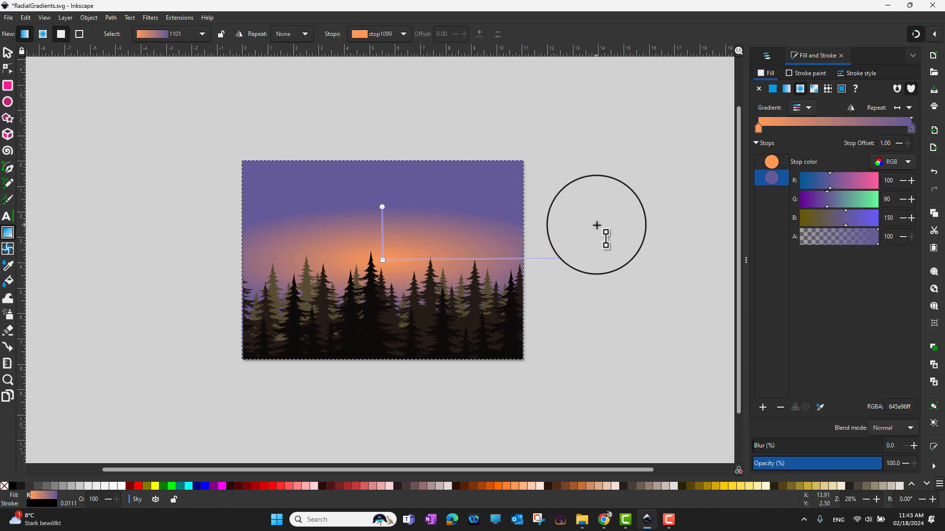
Draw an ellipse in the upper-left part of the sky with radii of about 1.56 in and 0.90 in
key("plus")
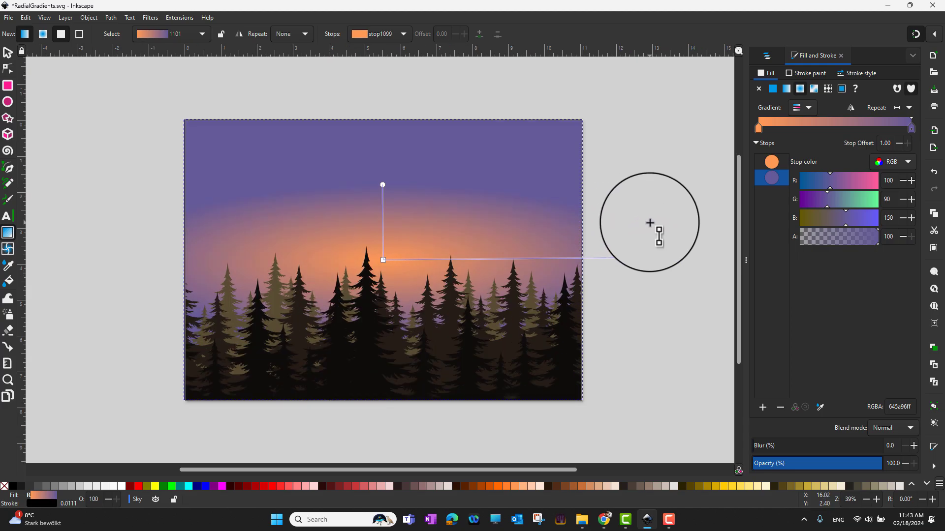
key("plus")
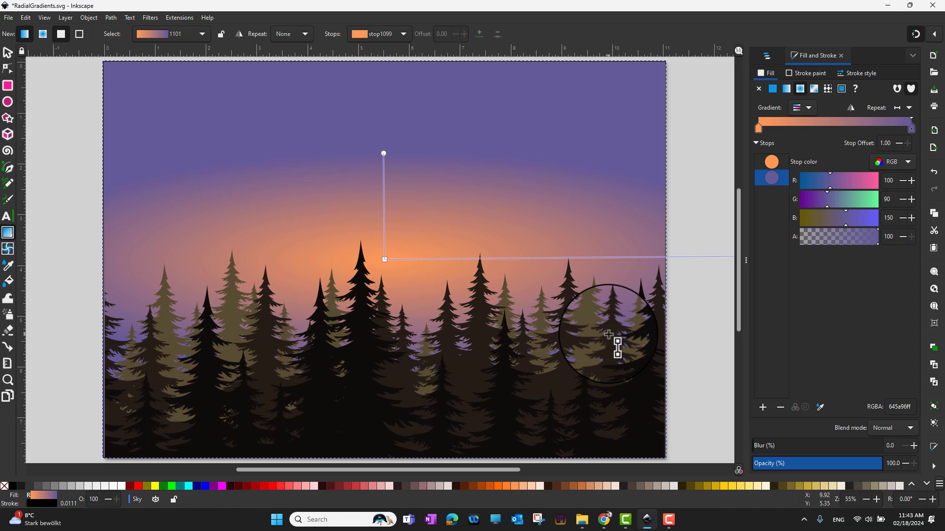
left_click(7, 102)
left_click_drag(157, 113, 317, 203)
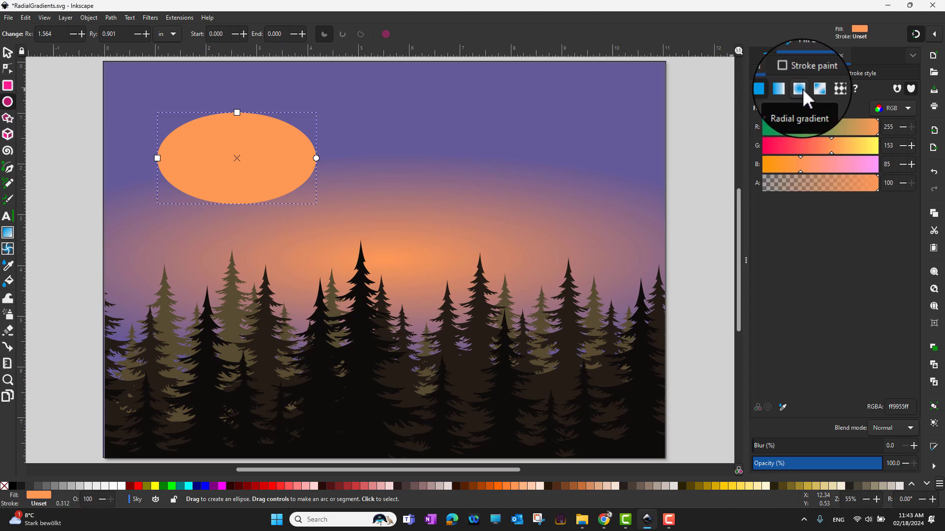
Try a radial gradient fill on the ellipse and delete the ellipse
left_click(802, 88)
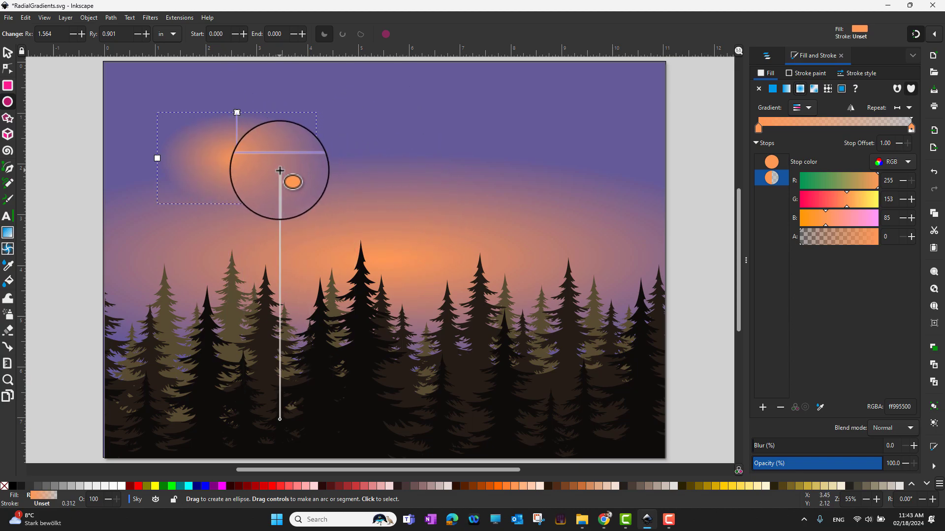
left_click(279, 170)
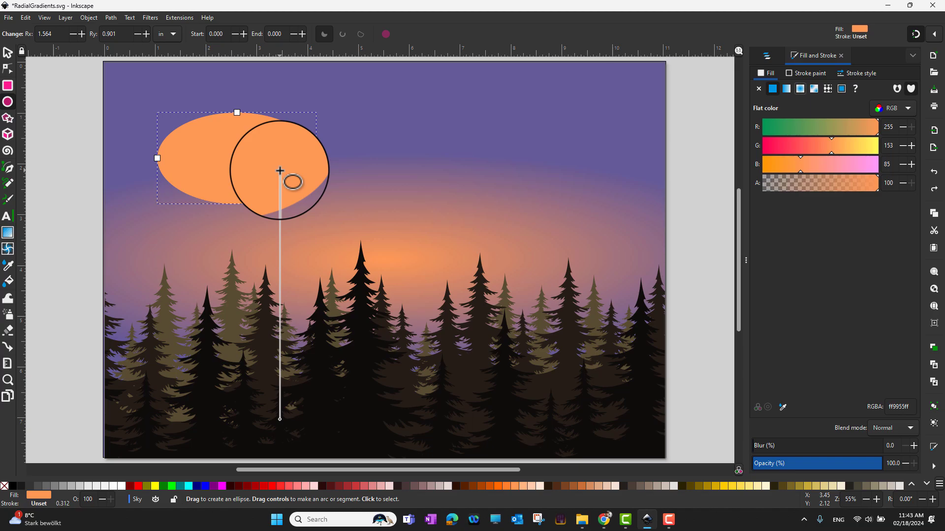
key("Delete")
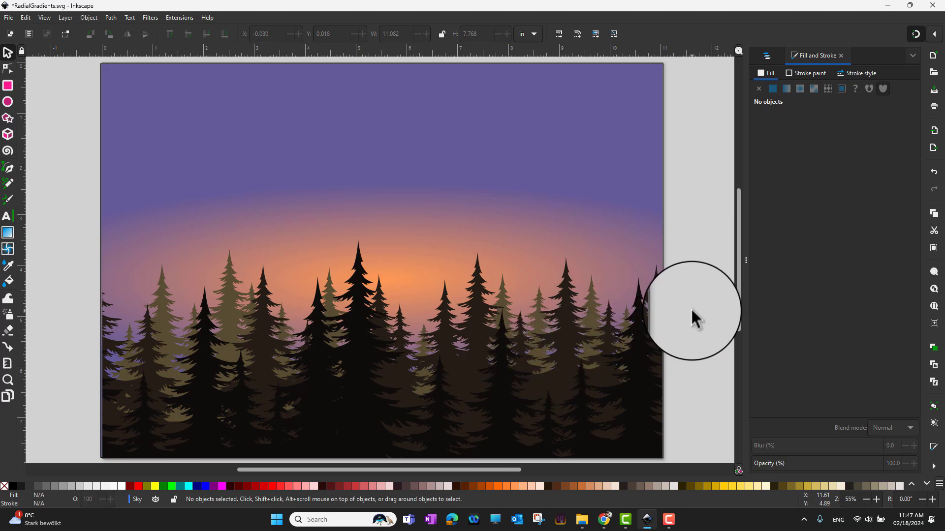
Select the sky rectangle and try resizing it vertically from its top edge
key("minus")
key("minus")
key("minus")
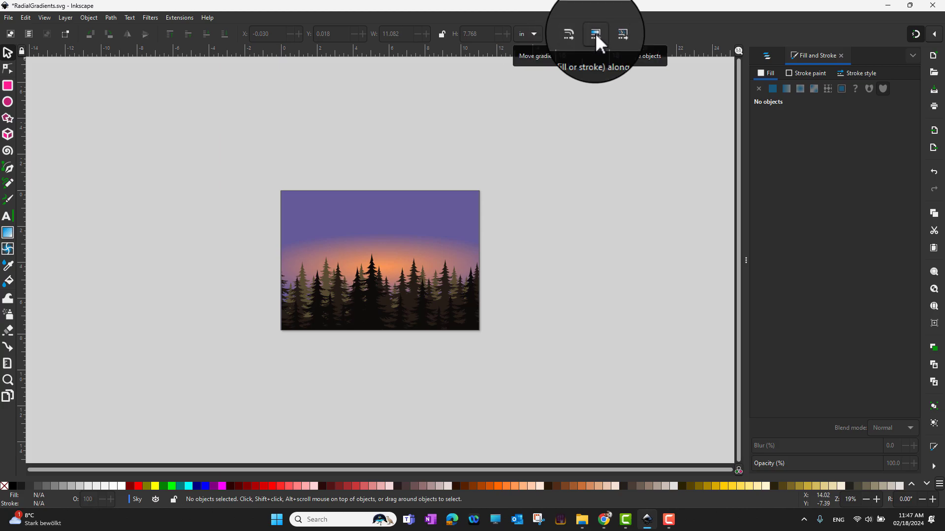
left_click(433, 263)
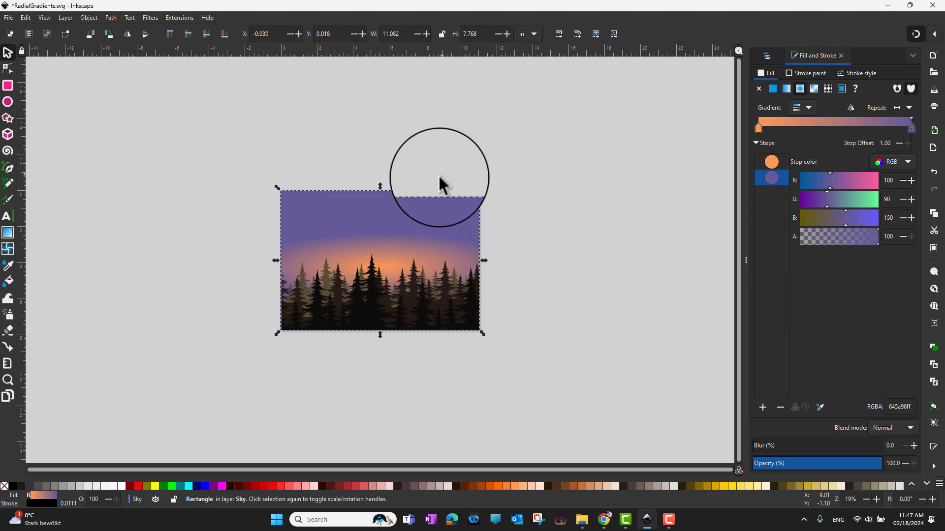
left_click(595, 35)
left_click_drag(382, 182, 371, 239)
Keep gradients fixed during transformations and stretch the sky rectangle upward to a height of about 11.19 in
left_click(596, 34)
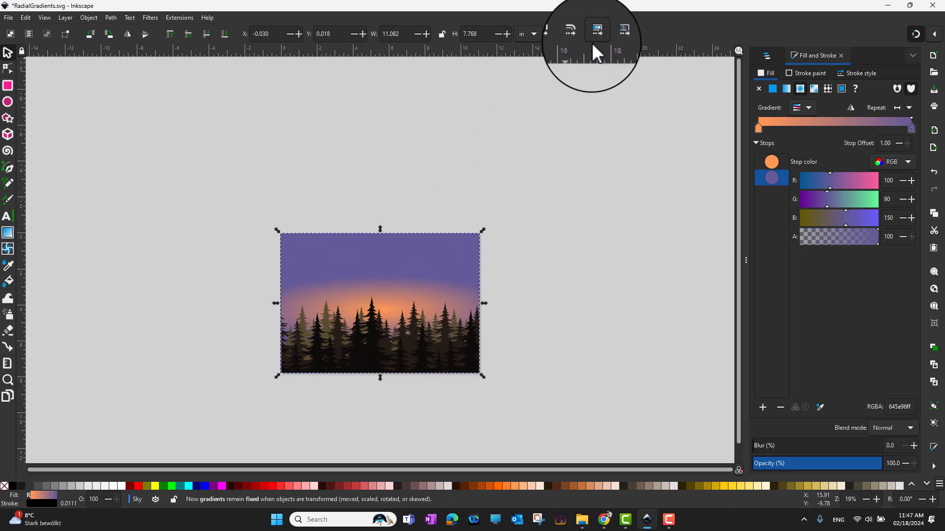
left_click_drag(381, 230, 393, 173)
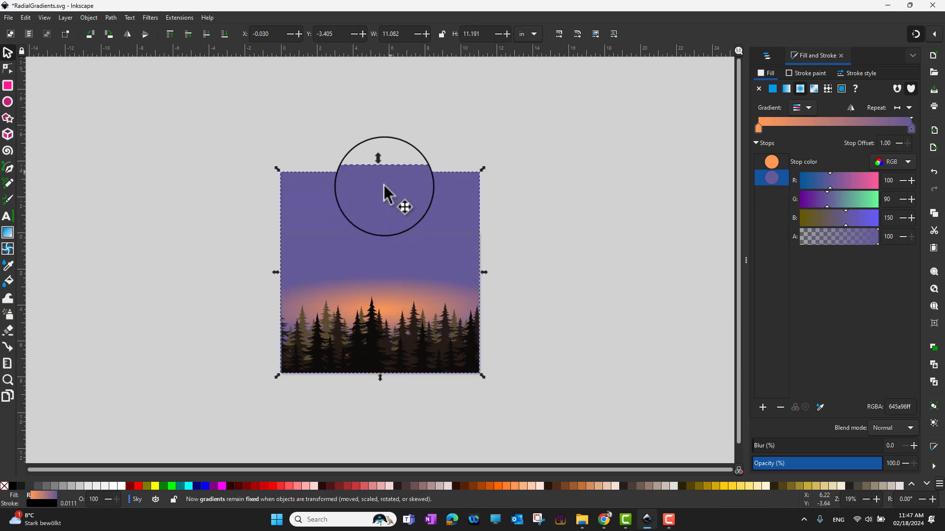